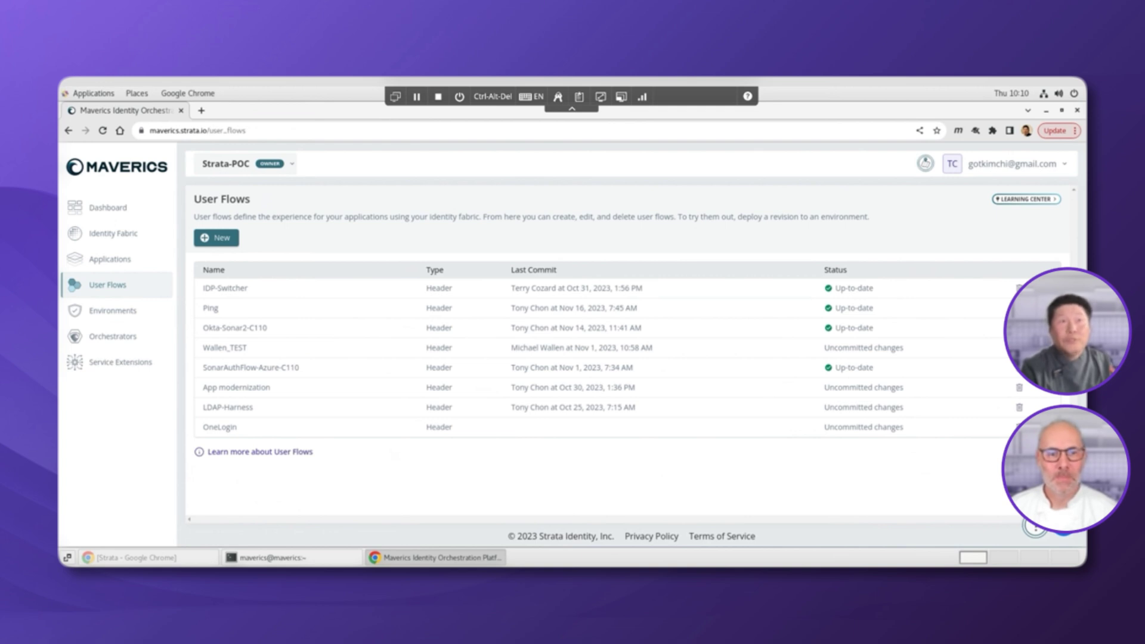
Open the Ping user flow and review its sonar2 app, Strata-Ping access policy and headers
{"action": "left_click", "coordinate": [211, 308]}
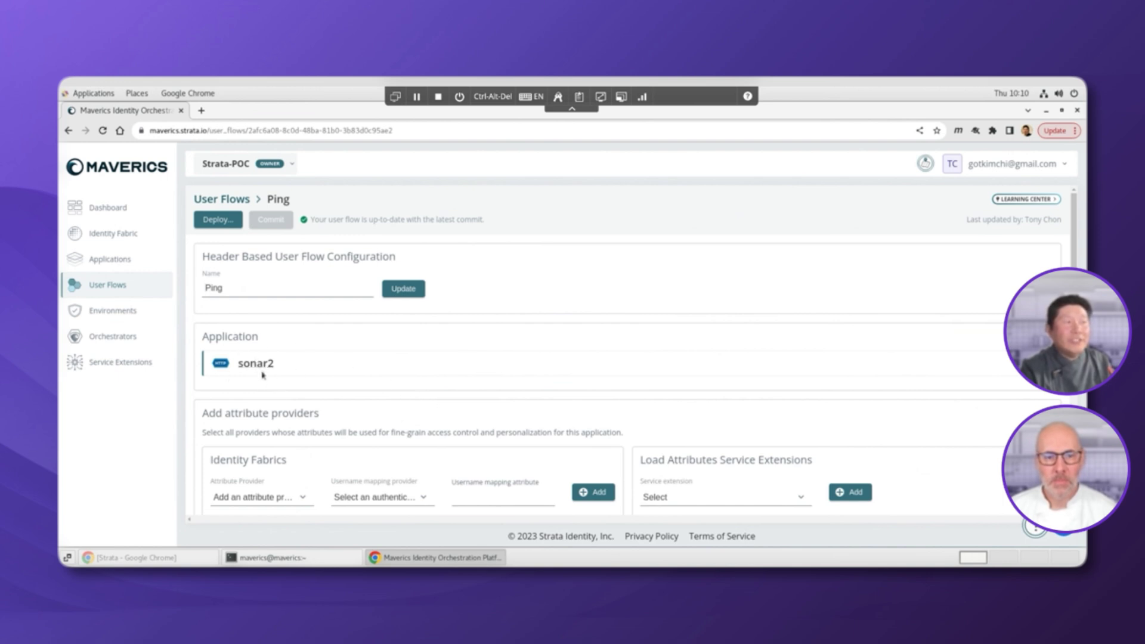
{"action": "scroll", "coordinate": [343, 400], "scroll_direction": "down", "scroll_amount": 1}
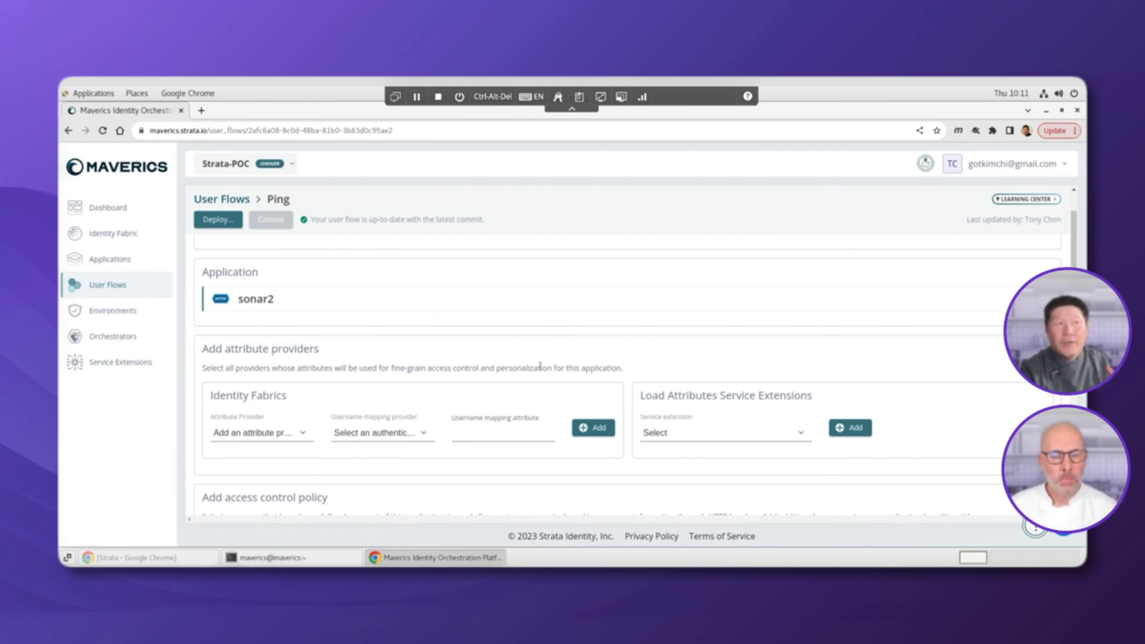
{"action": "scroll", "coordinate": [540, 366], "scroll_direction": "down", "scroll_amount": 1}
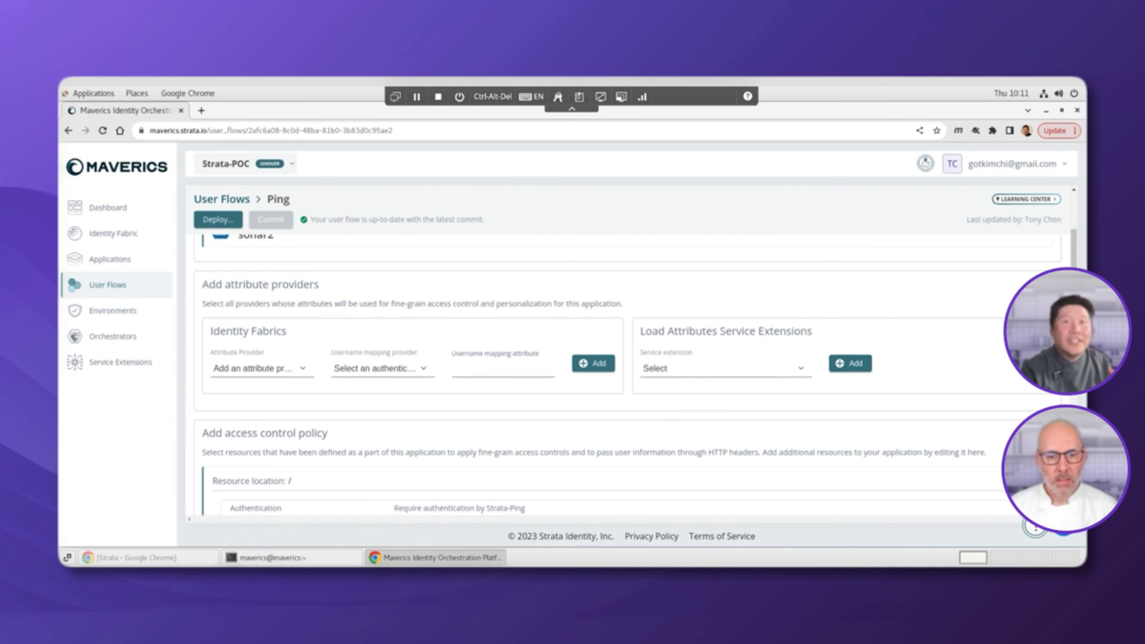
{"action": "scroll", "coordinate": [555, 438], "scroll_direction": "down", "scroll_amount": 3}
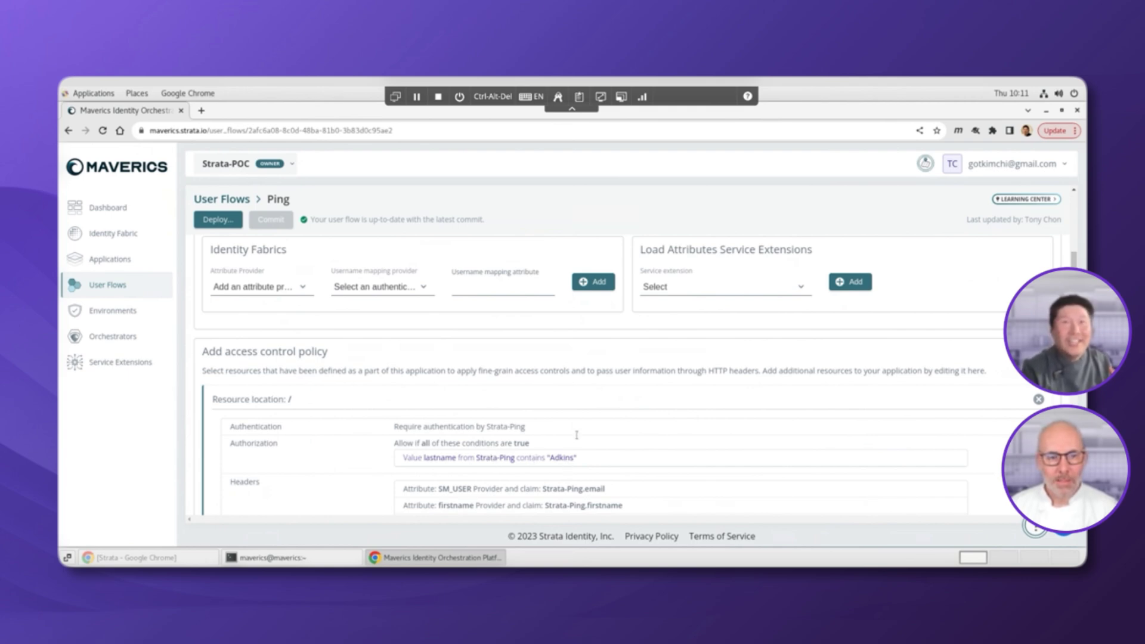
Load maverics.sonarsystems.com in a new incognito window, reaching the PingOne sign-on page
{"action": "left_click", "coordinate": [1070, 131]}
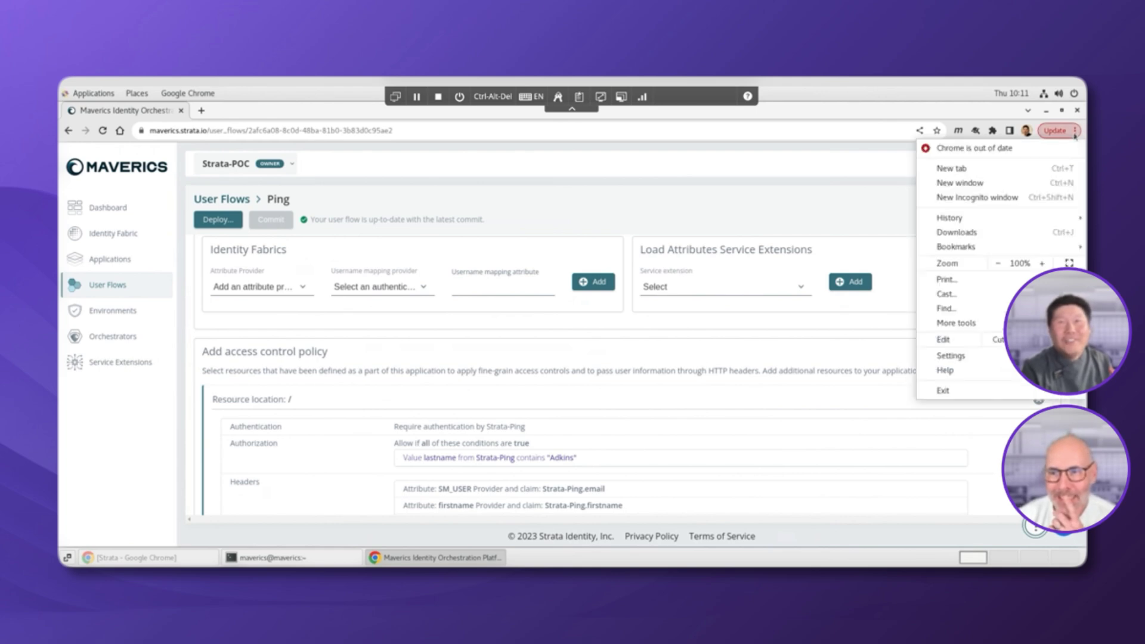
{"action": "left_click", "coordinate": [1009, 197]}
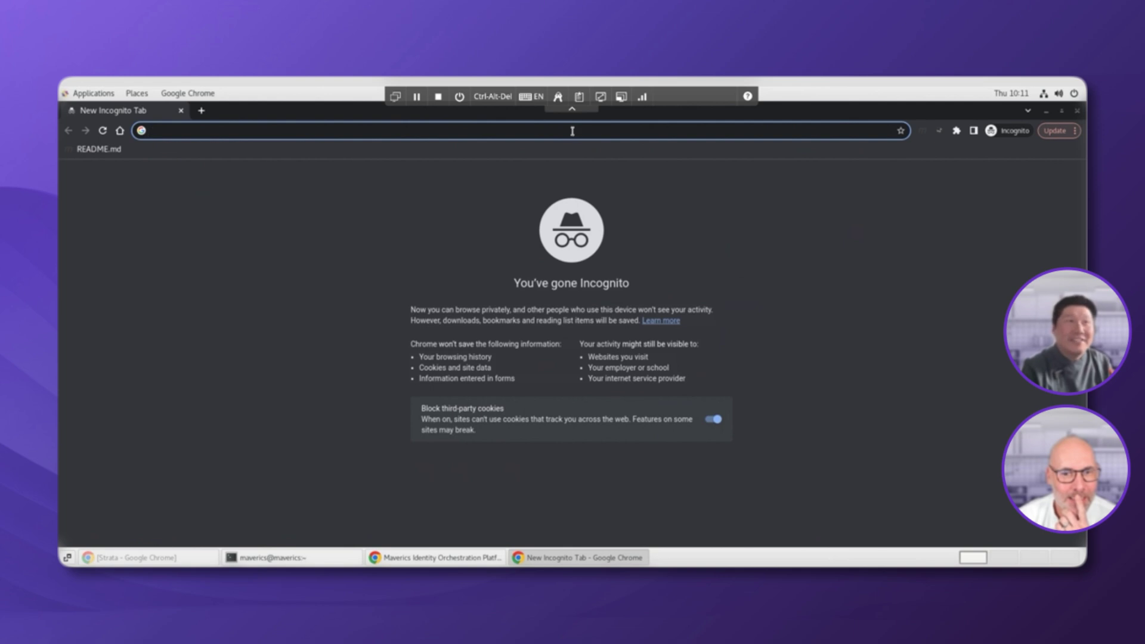
{"action": "type", "text": "maverics.sonarsystems.com"}
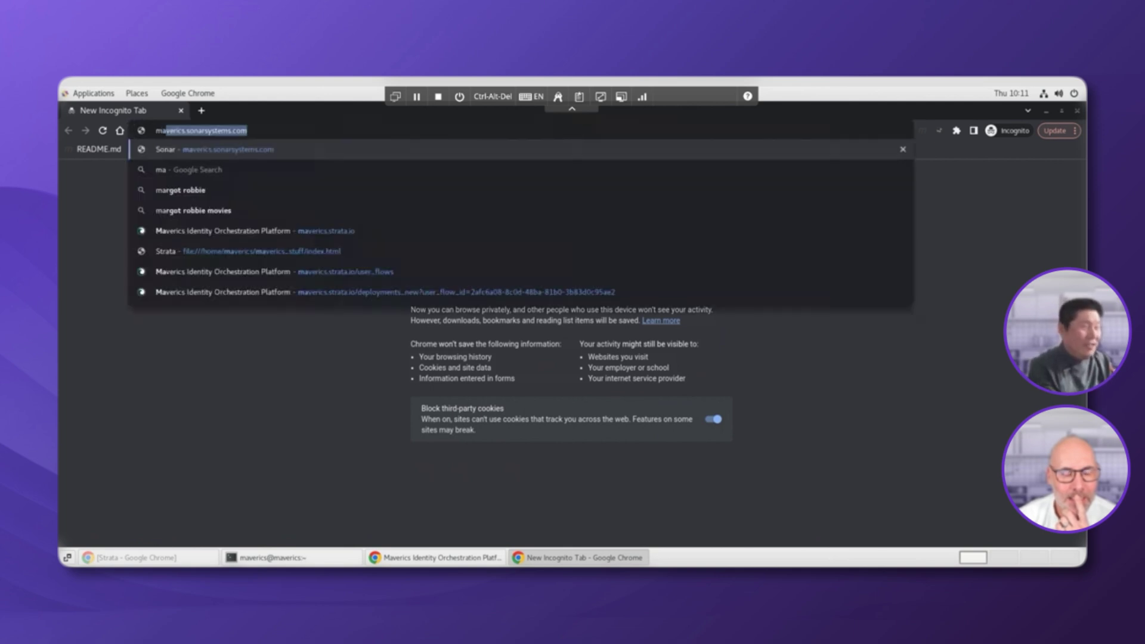
{"action": "key", "text": "Return"}
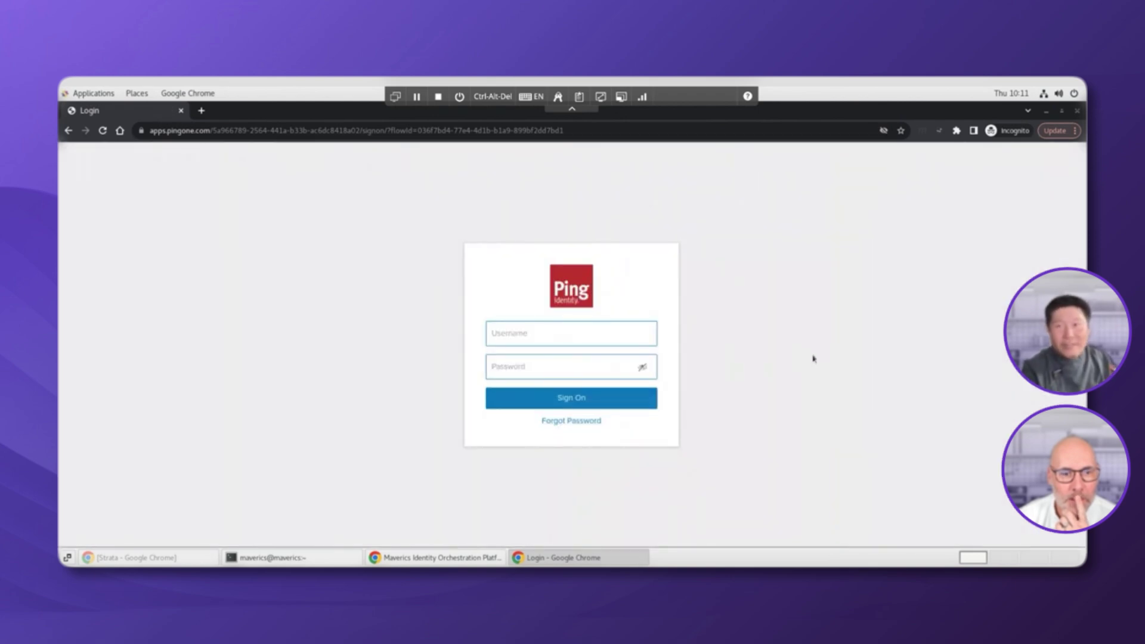
Sign in to PingOne with the Sonar user's e-mail and password
{"action": "left_click", "coordinate": [616, 338]}
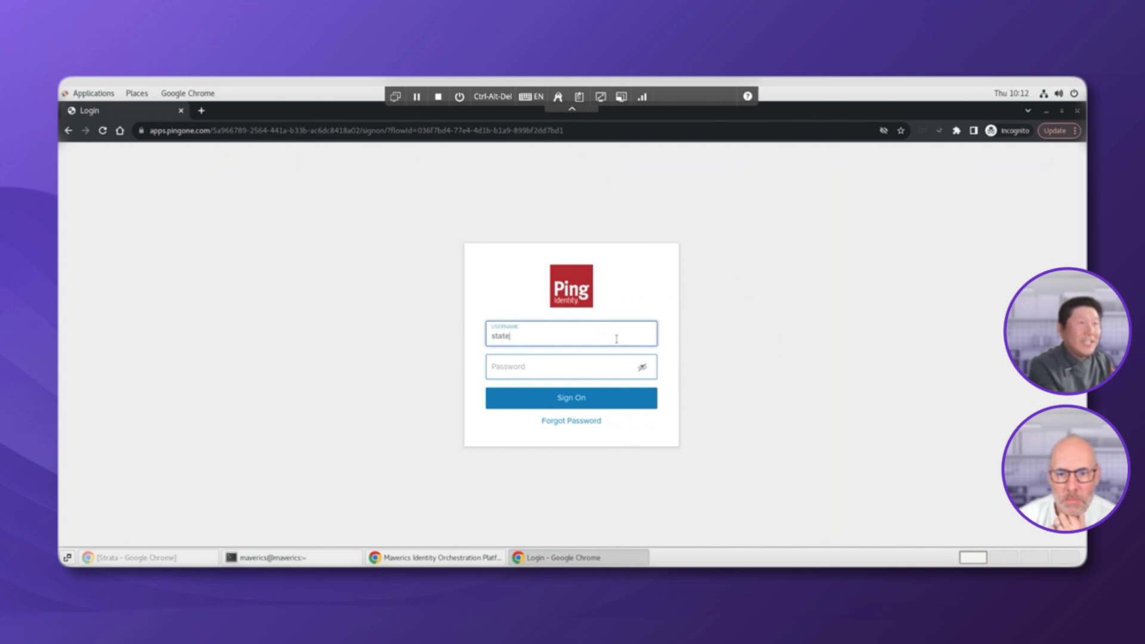
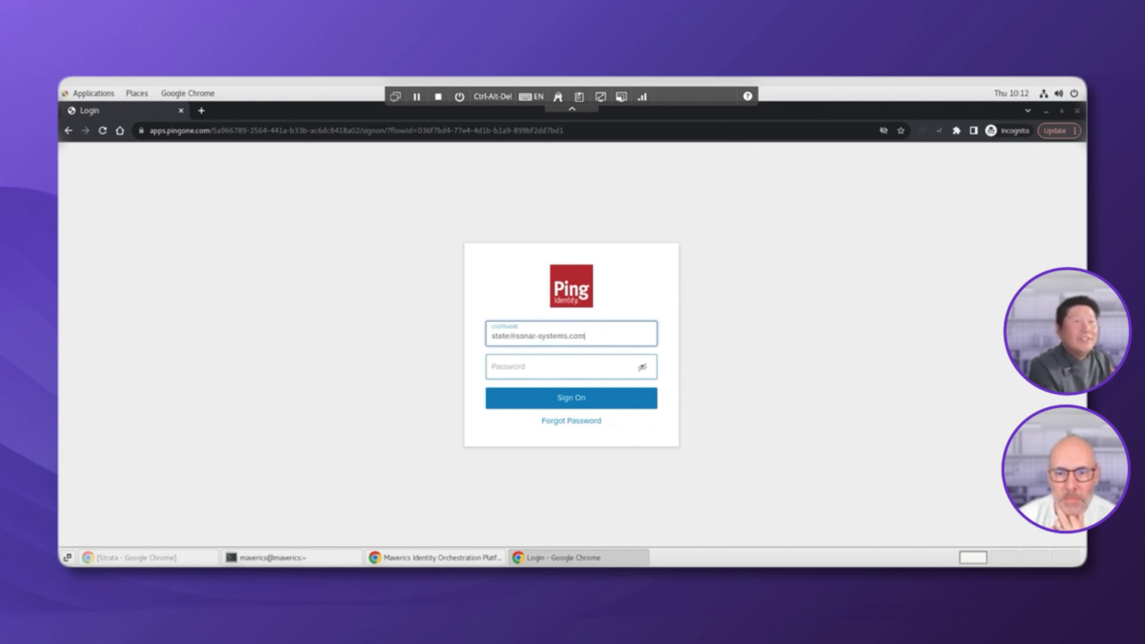
{"action": "key", "text": "Tab"}
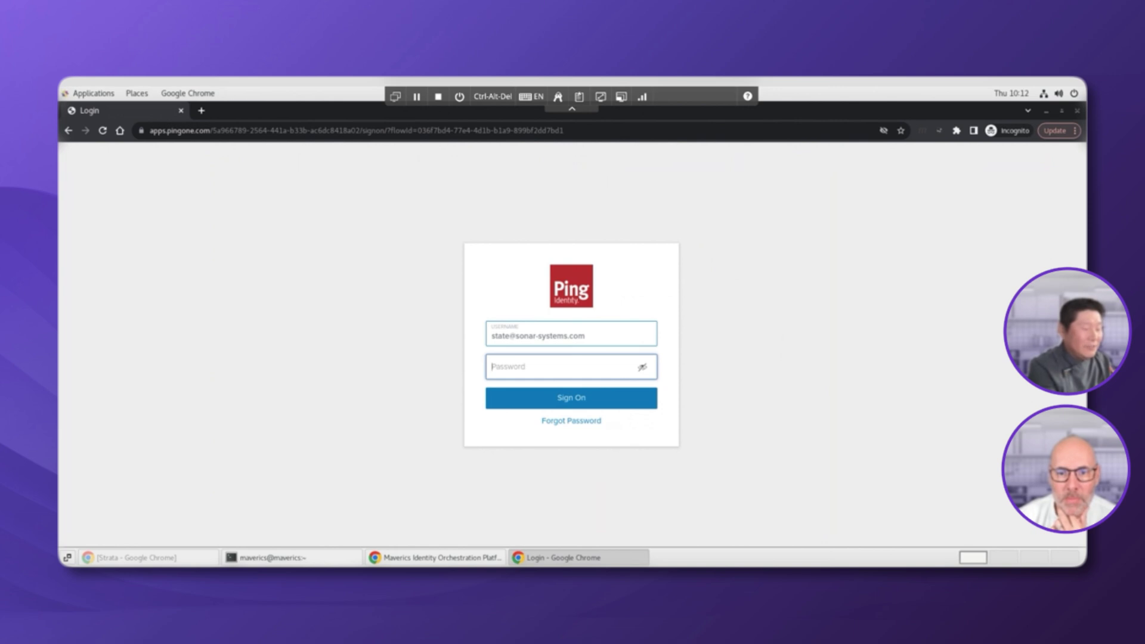
{"action": "type", "text": "•••••"}
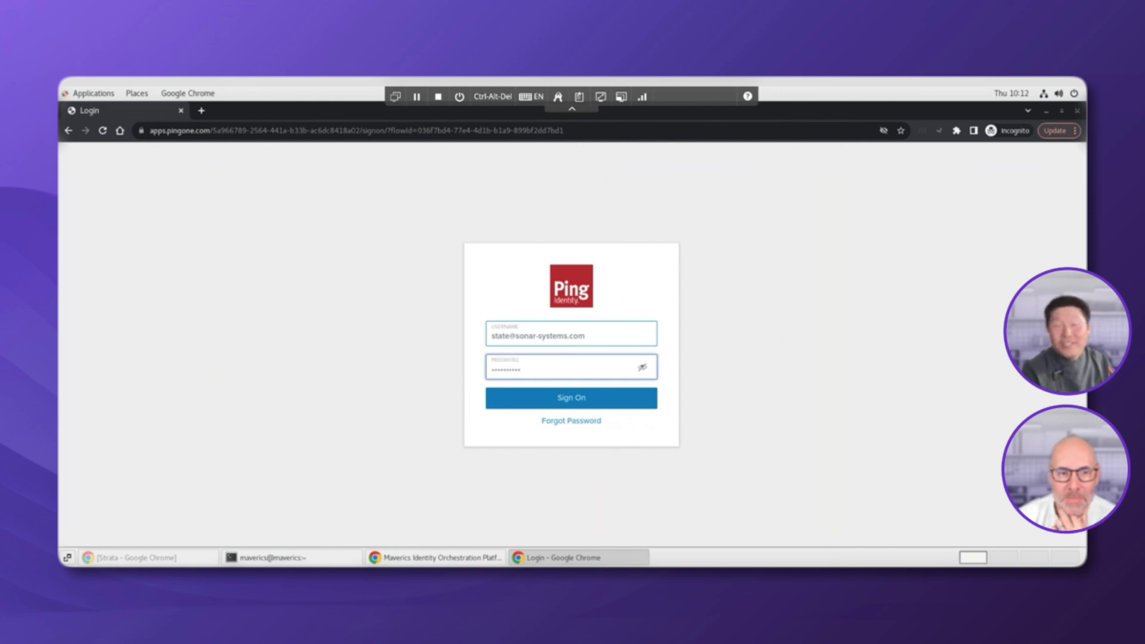
{"action": "left_click", "coordinate": [602, 398]}
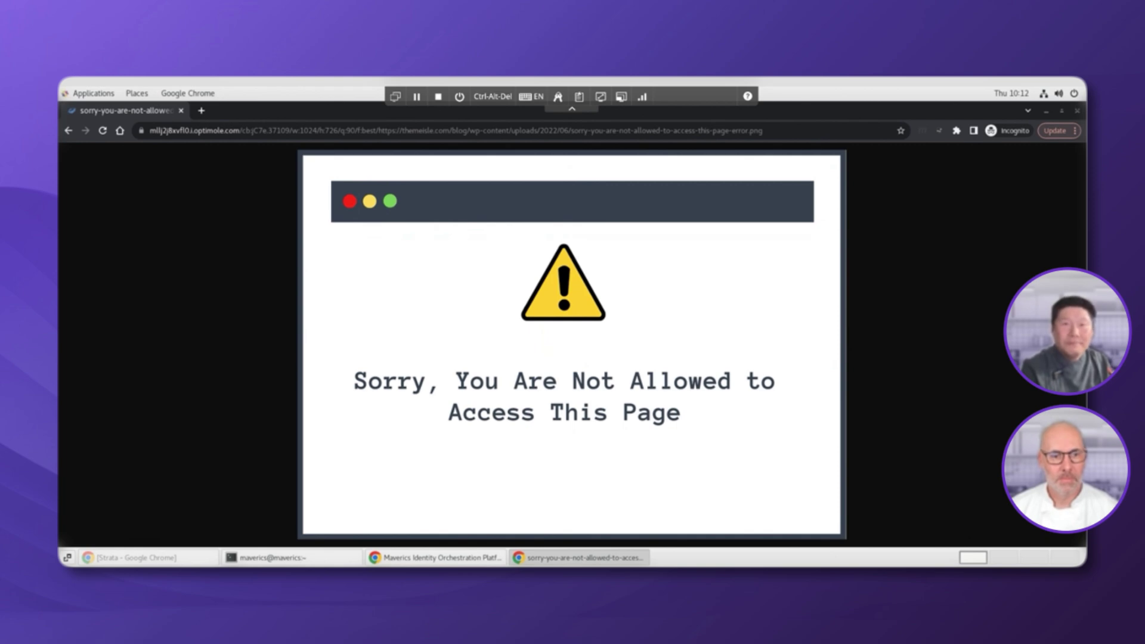
Close the error window and load the Sonar address in a fresh incognito window
{"action": "left_click", "coordinate": [1076, 112]}
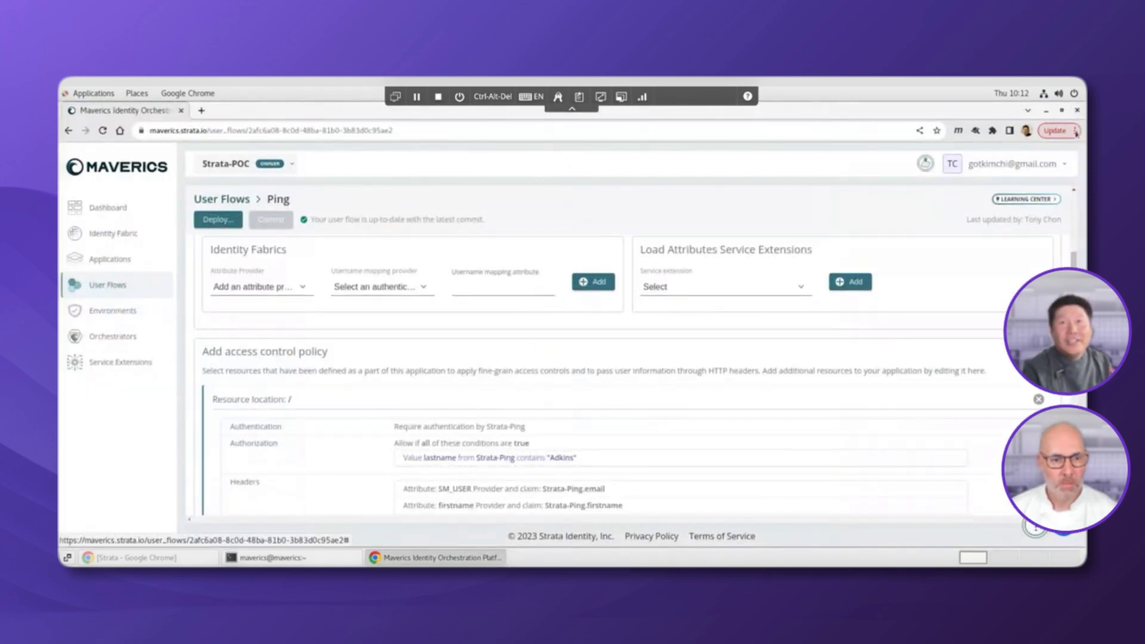
{"action": "left_click", "coordinate": [1075, 131]}
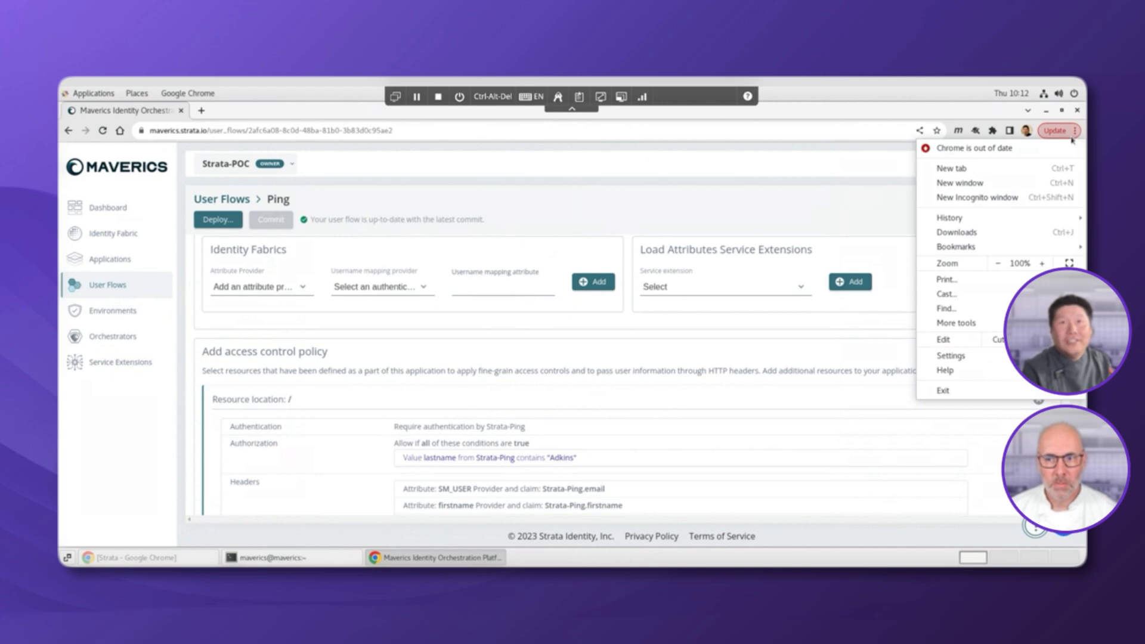
{"action": "left_click", "coordinate": [1010, 199]}
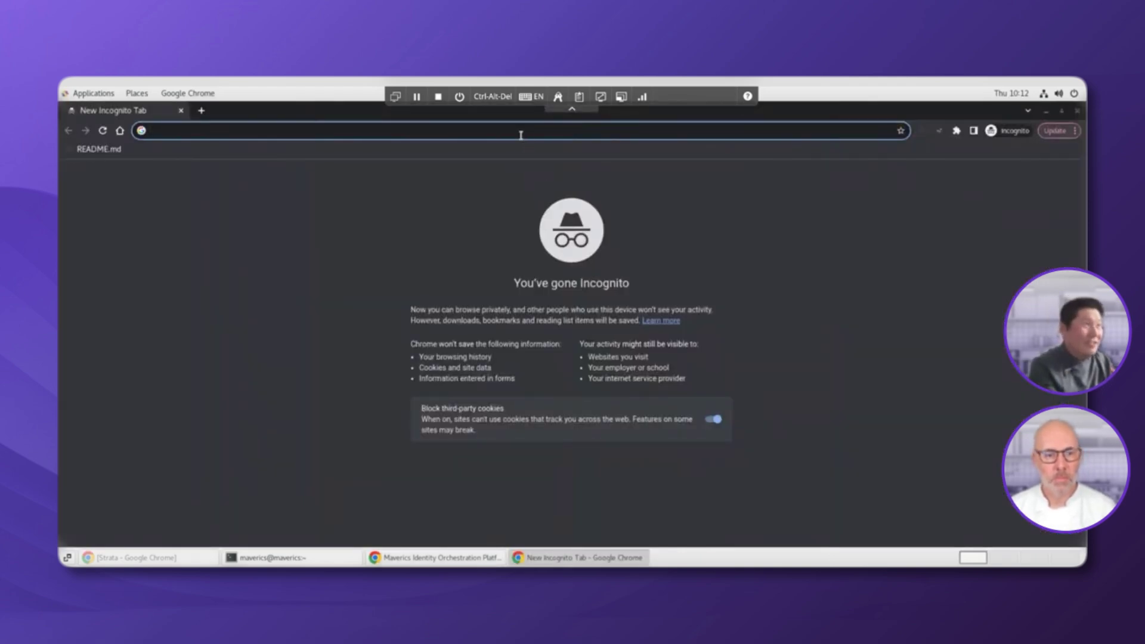
{"action": "type", "text": "ma"}
{"action": "key", "text": "Return"}
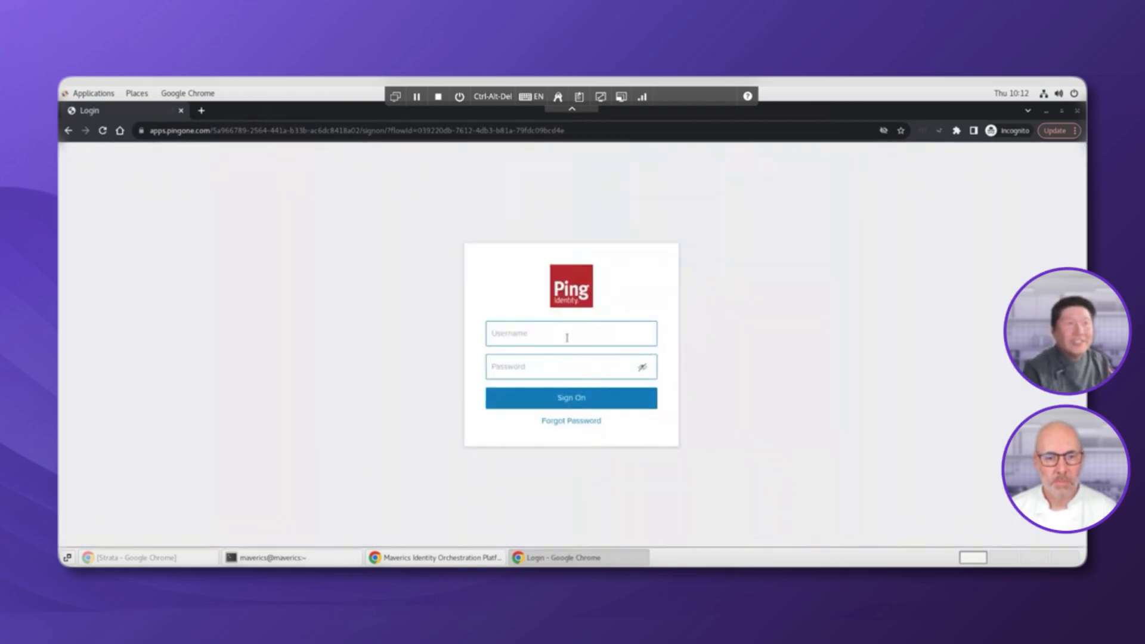
Sign in to Ping with the saved username and the account password
{"action": "left_click", "coordinate": [567, 337]}
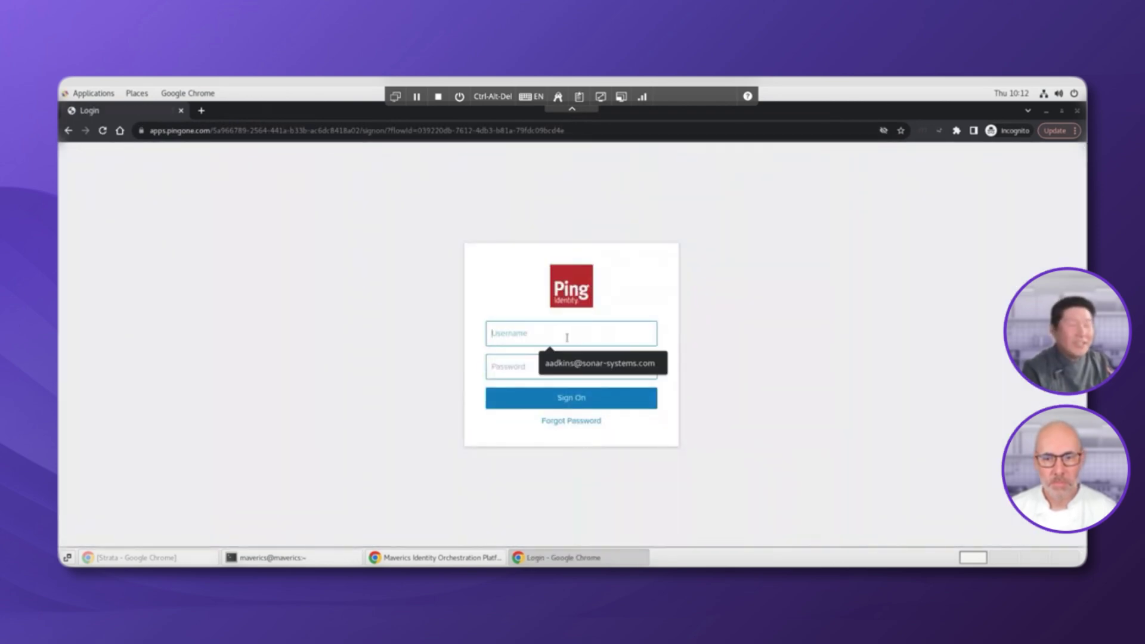
{"action": "left_click", "coordinate": [580, 367]}
{"action": "left_click", "coordinate": [578, 367]}
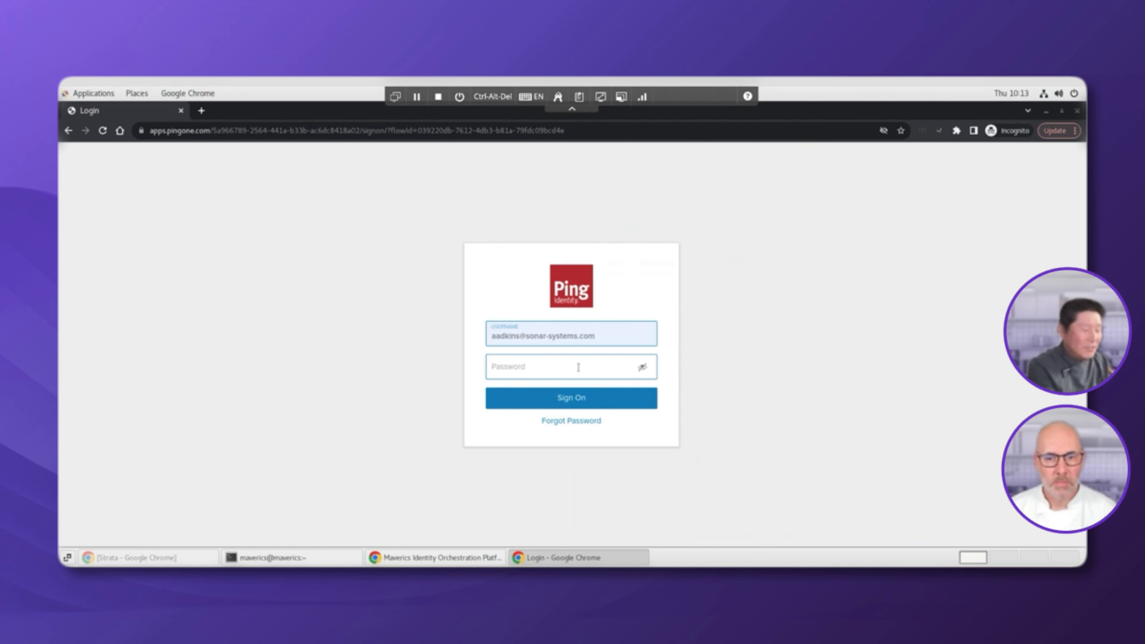
{"action": "type", "text": "•••••••"}
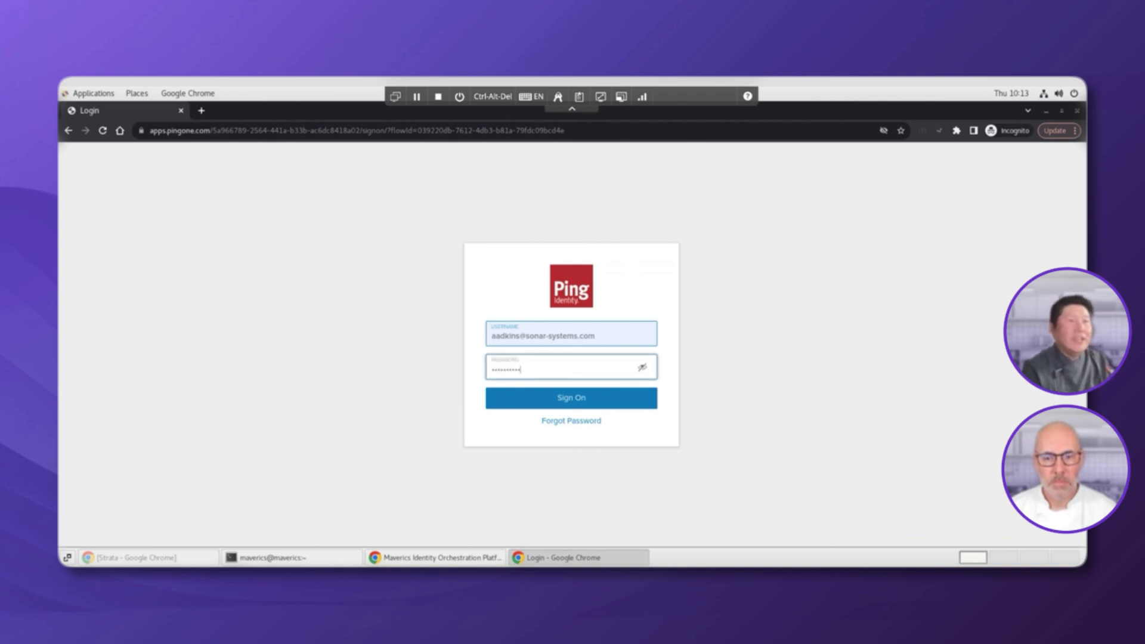
{"action": "type", "text": "•••"}
{"action": "key", "text": "Return"}
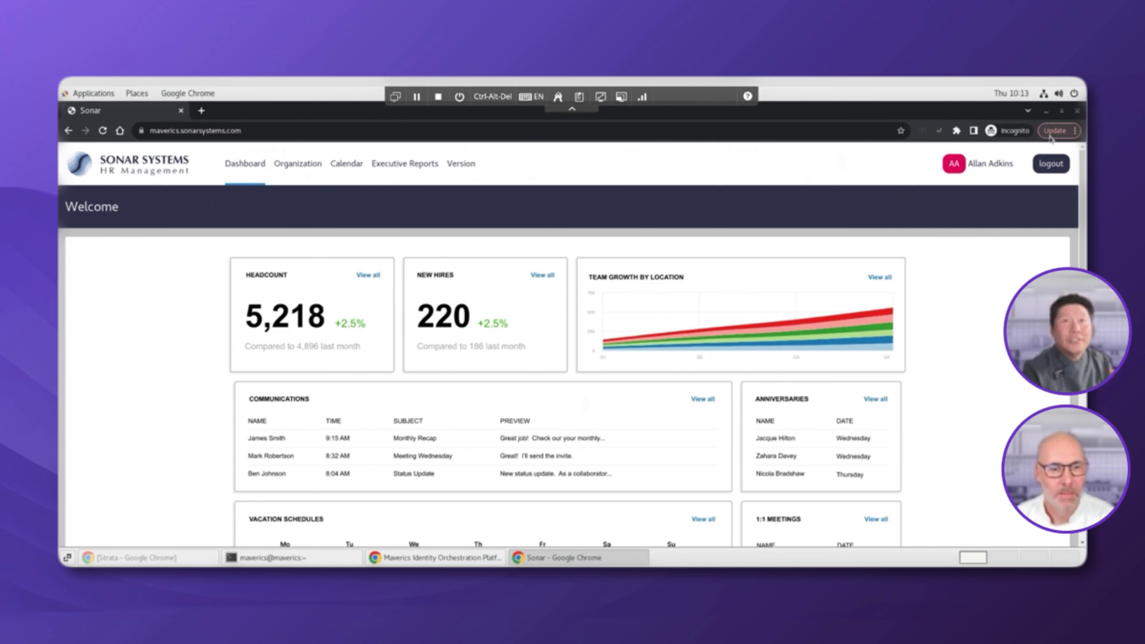
Close the Sonar dashboard window and open the Okta-Sonar2-C110 user flow in Maverics
{"action": "left_click", "coordinate": [1077, 111]}
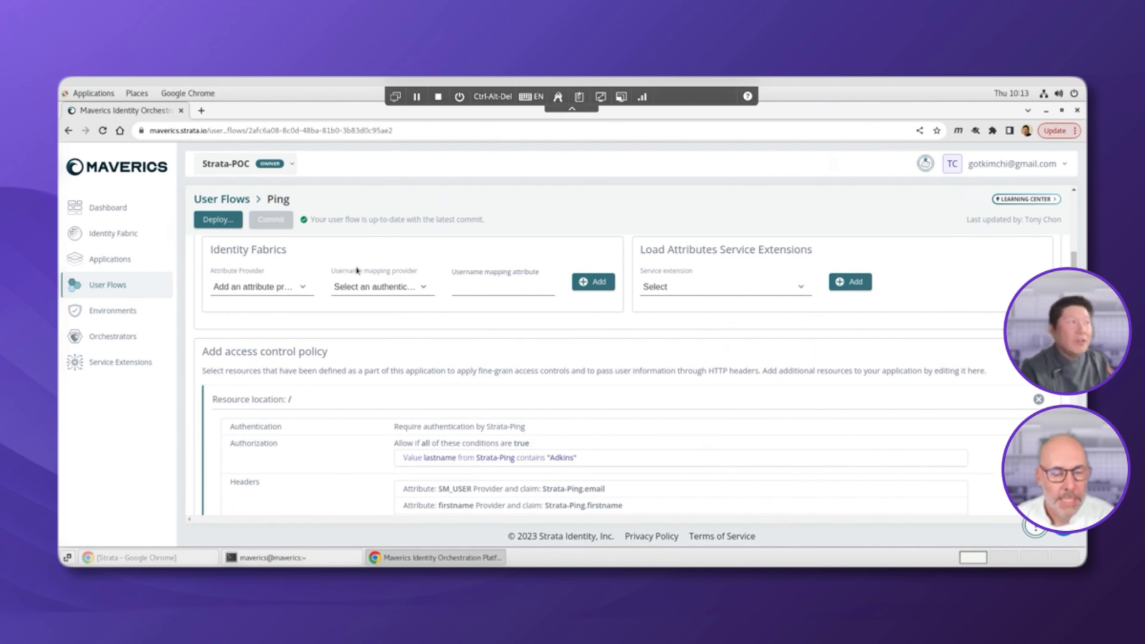
{"action": "left_click", "coordinate": [126, 289]}
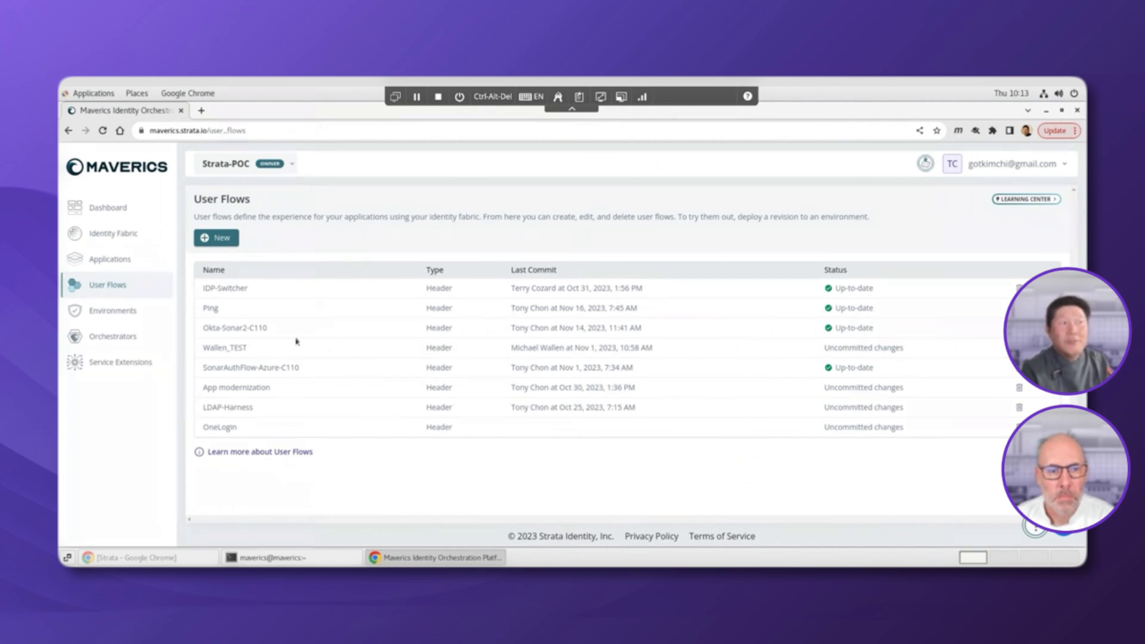
{"action": "left_click", "coordinate": [248, 330]}
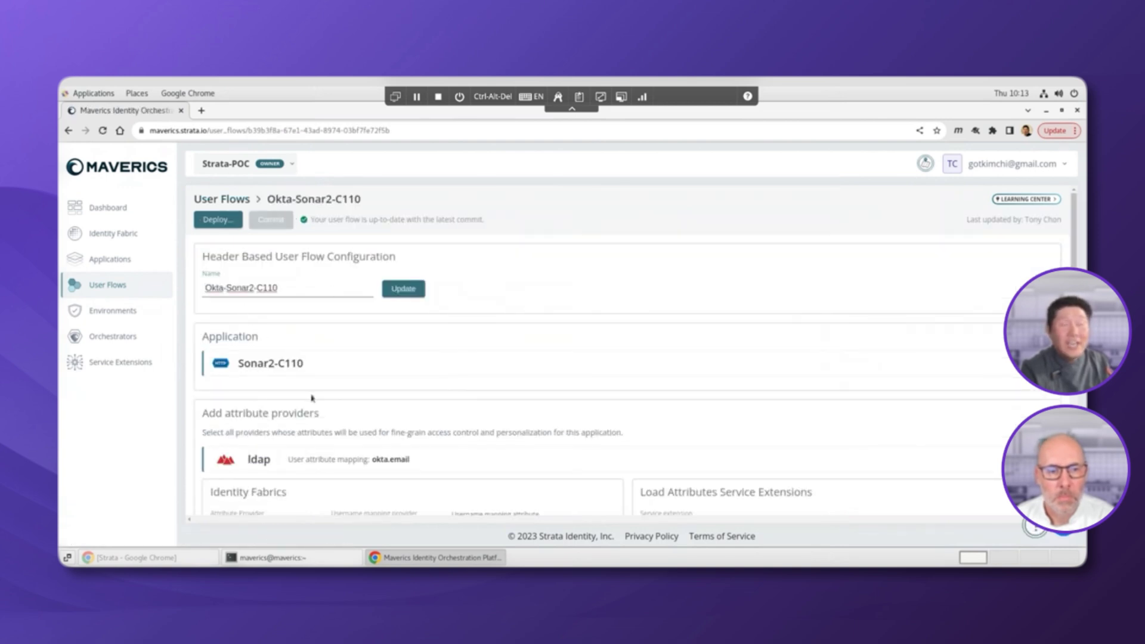
Deploy revision 7 of Okta-Sonar2-C110 to the GitHub environment and check the orchestrator logs
{"action": "left_click", "coordinate": [233, 225]}
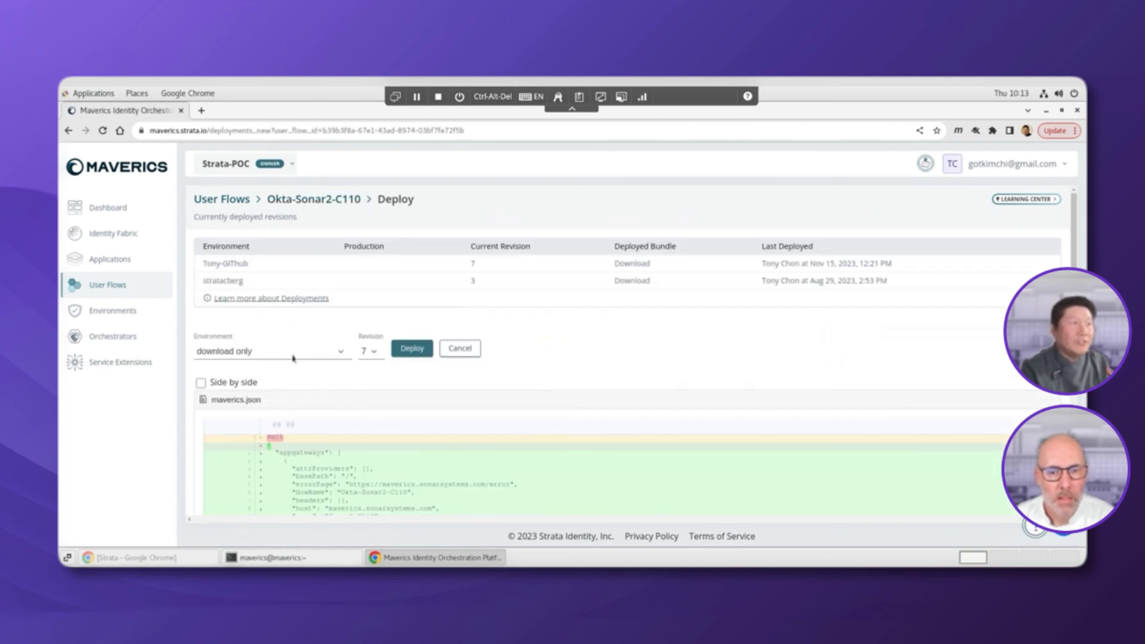
{"action": "left_click", "coordinate": [293, 357]}
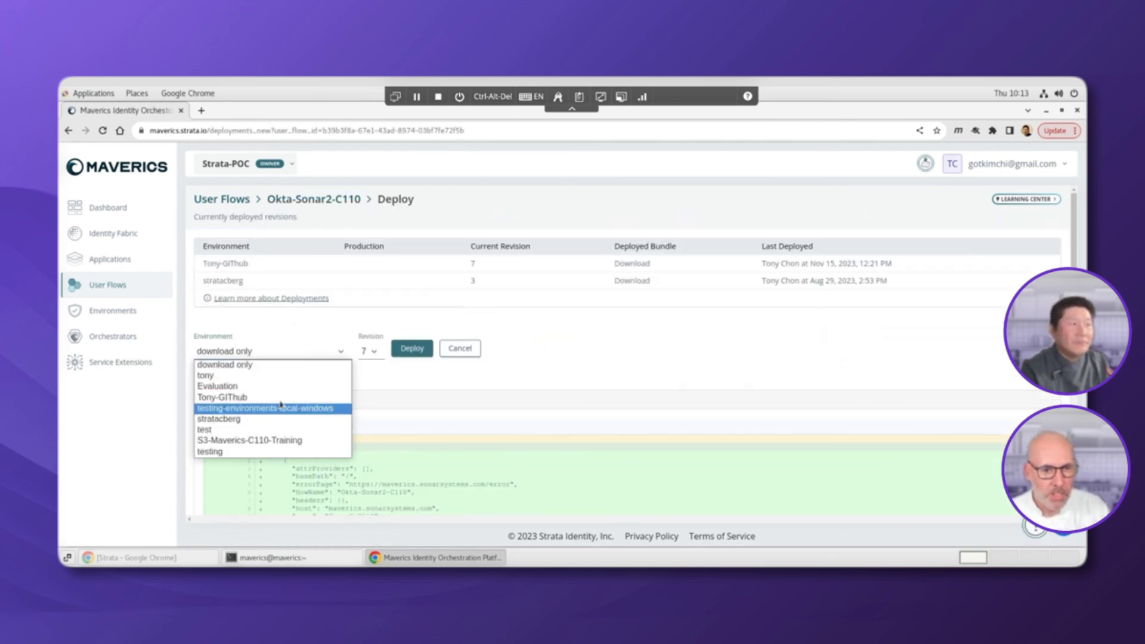
{"action": "left_click", "coordinate": [280, 397]}
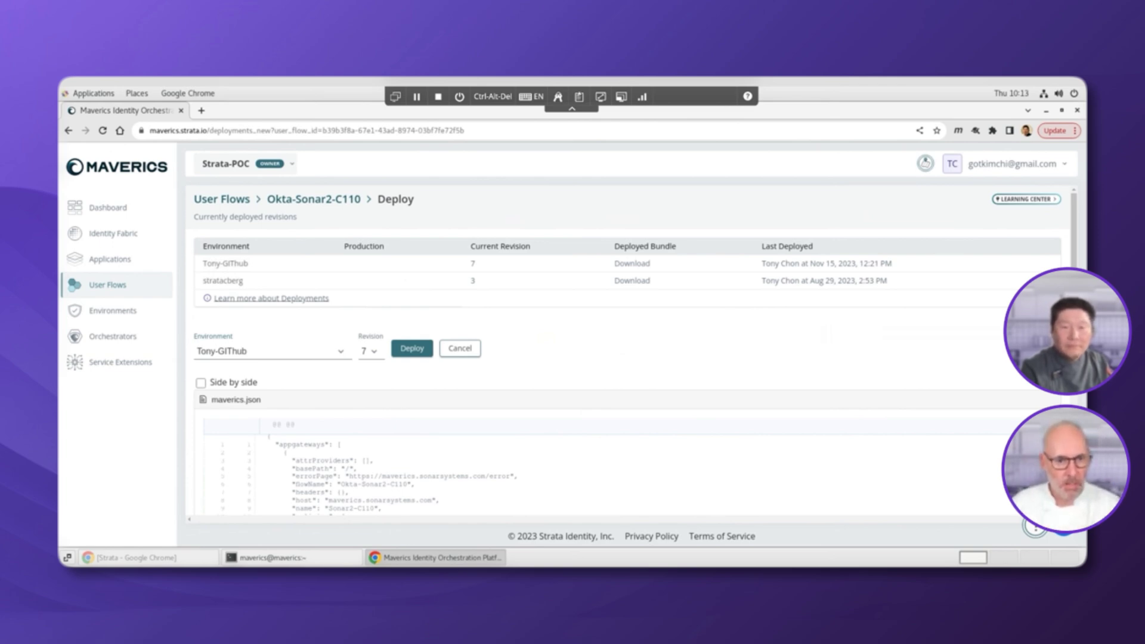
{"action": "left_click", "coordinate": [415, 354]}
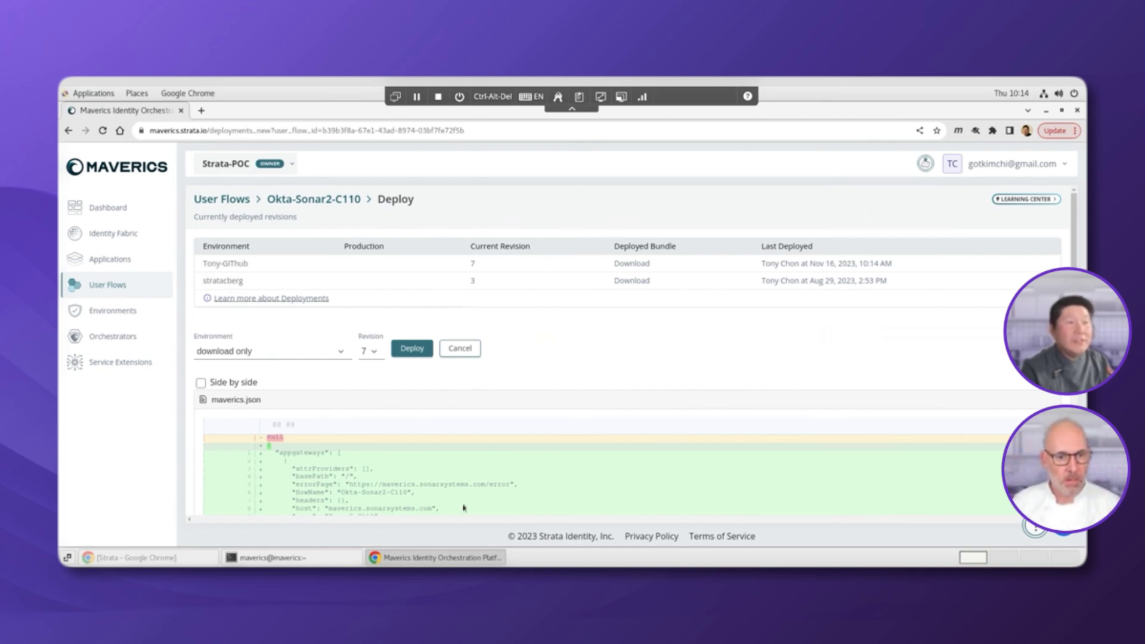
{"action": "left_click", "coordinate": [476, 558]}
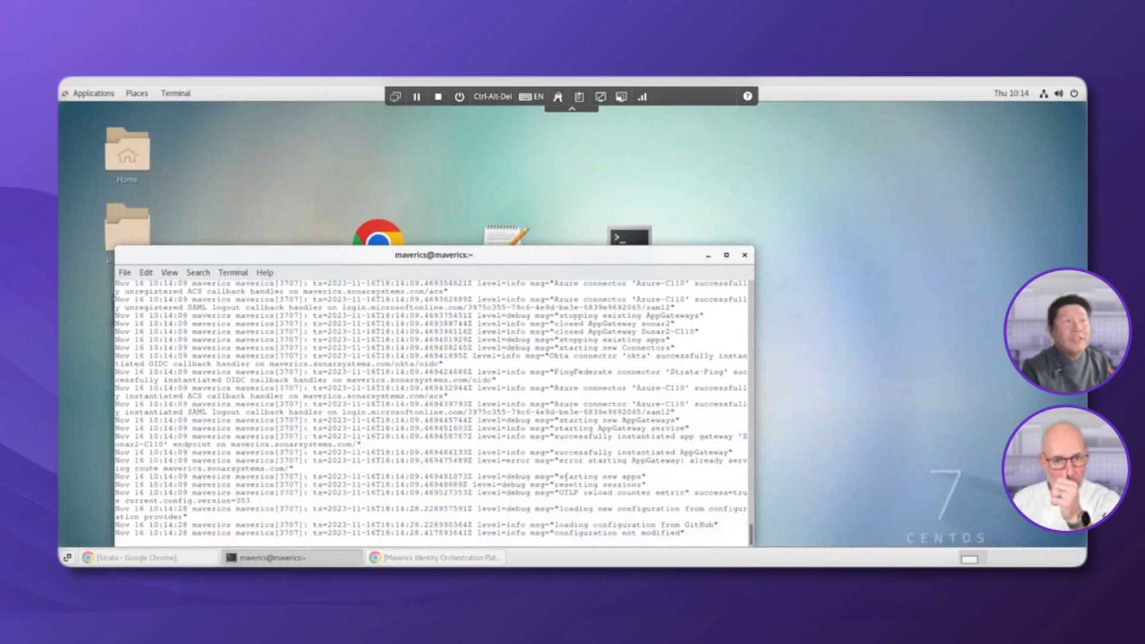
{"action": "left_click", "coordinate": [404, 558]}
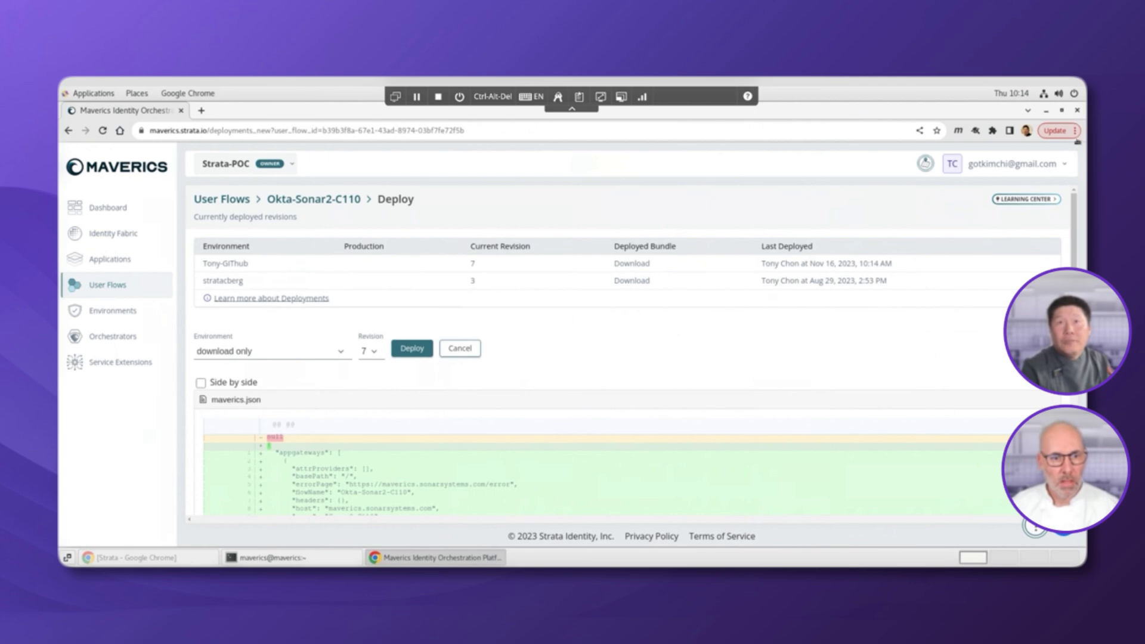
Load maverics.sonarsystems.com in a new incognito window to confirm it now shows Okta sign-in
{"action": "left_click", "coordinate": [1075, 131]}
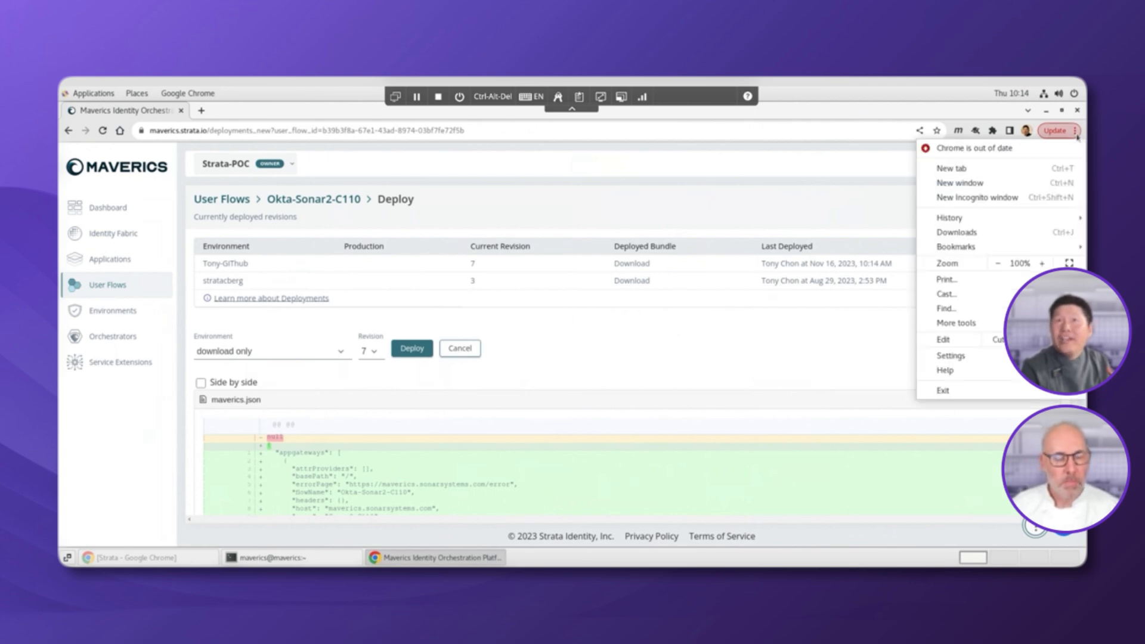
{"action": "left_click", "coordinate": [1012, 199]}
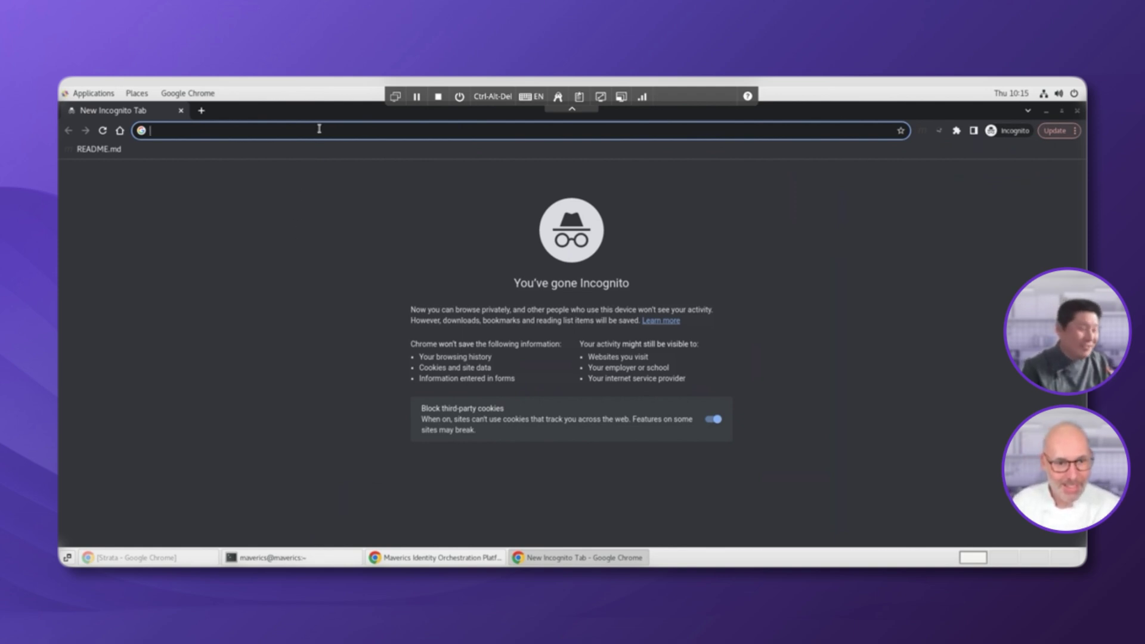
{"action": "type", "text": "maverics.sonarsystems.com"}
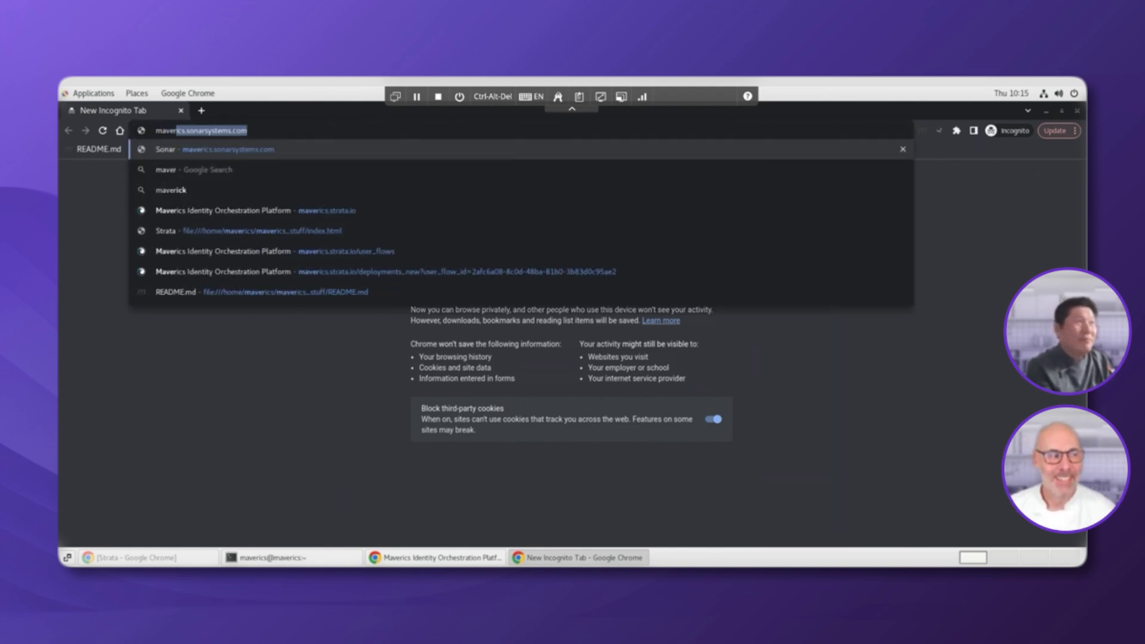
{"action": "key", "text": "Return"}
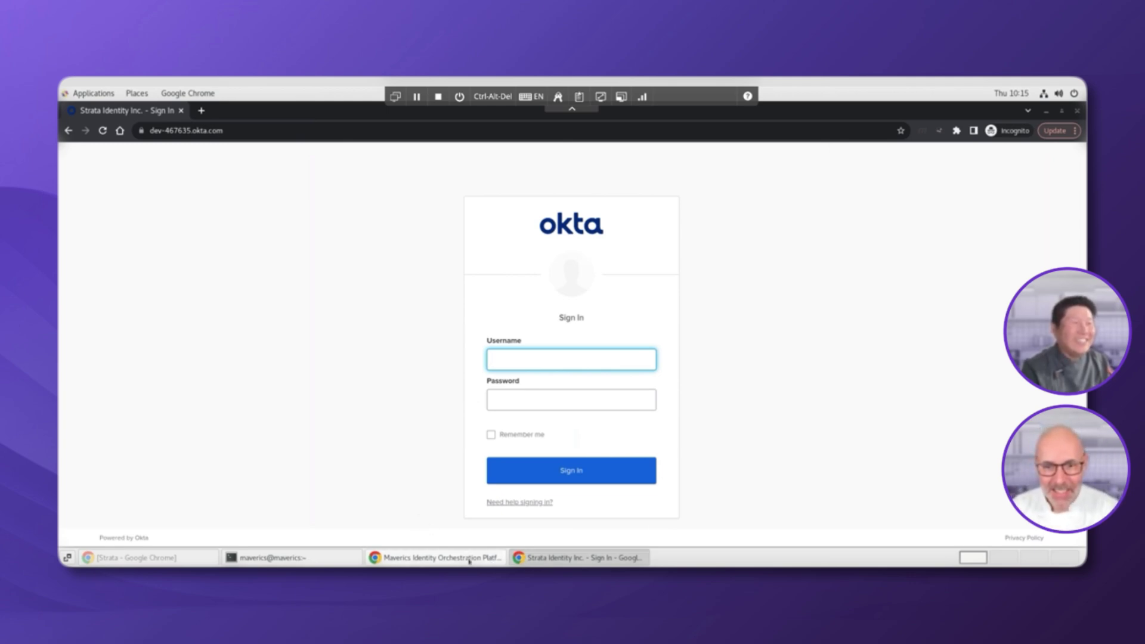
{"action": "left_click", "coordinate": [479, 560]}
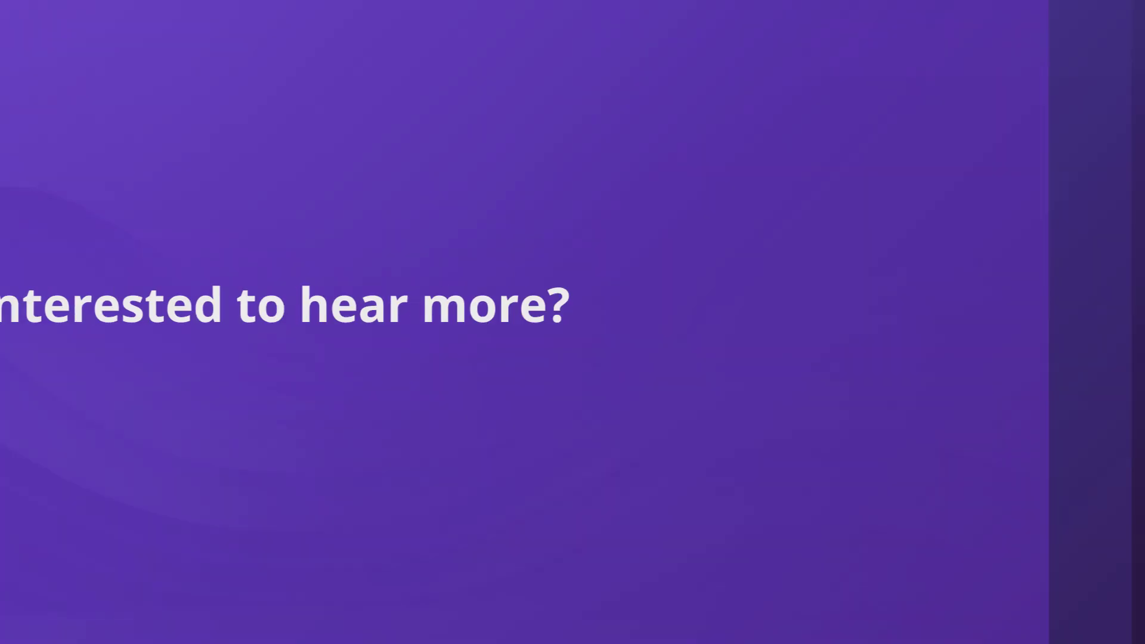